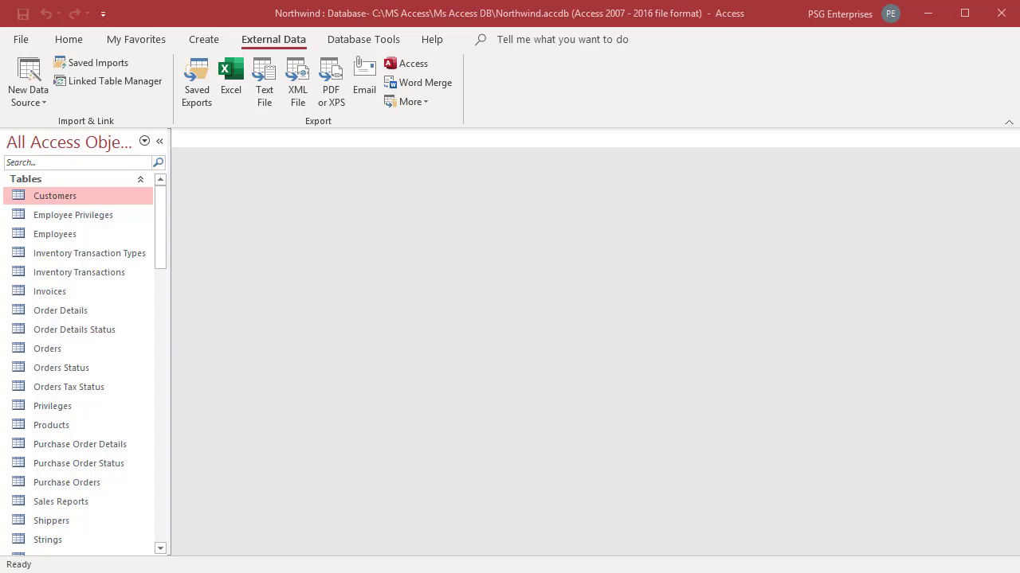
# Step: Open the Customers table and start a Word mail merge from it, creating a new document linked to its data
pyautogui.doubleClick(92, 198)
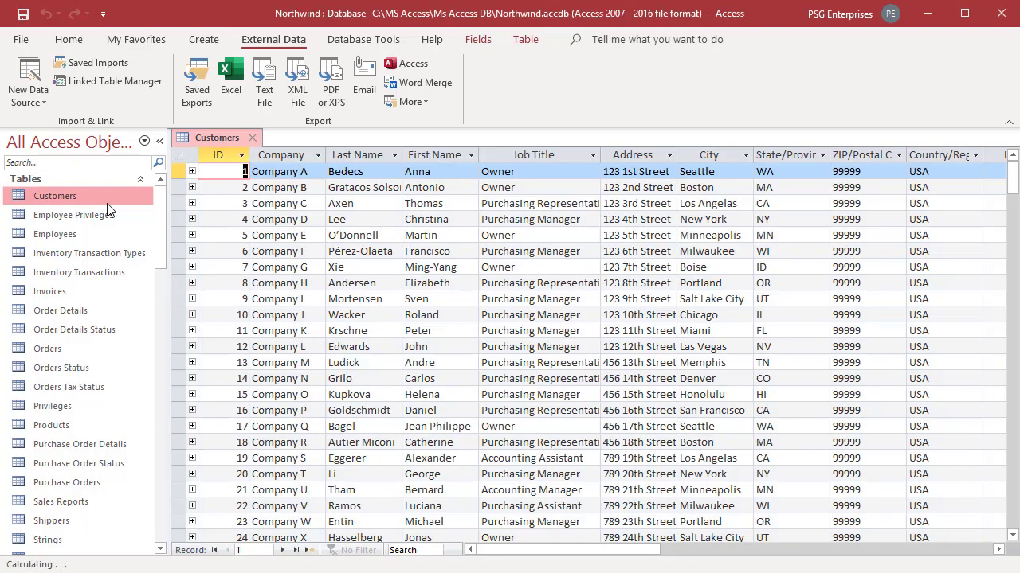
pyautogui.rightClick(93, 198)
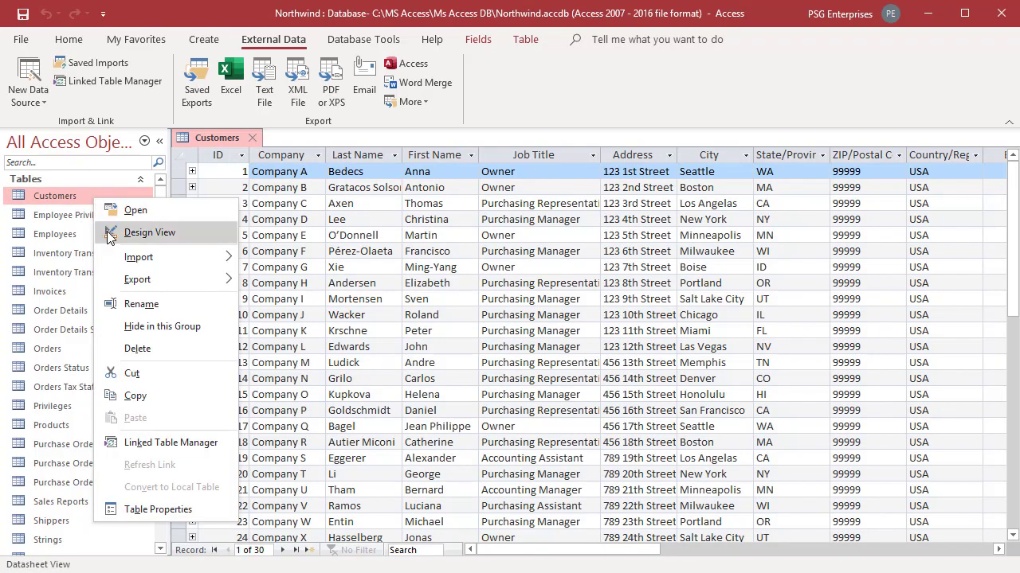
pyautogui.moveTo(137, 284)
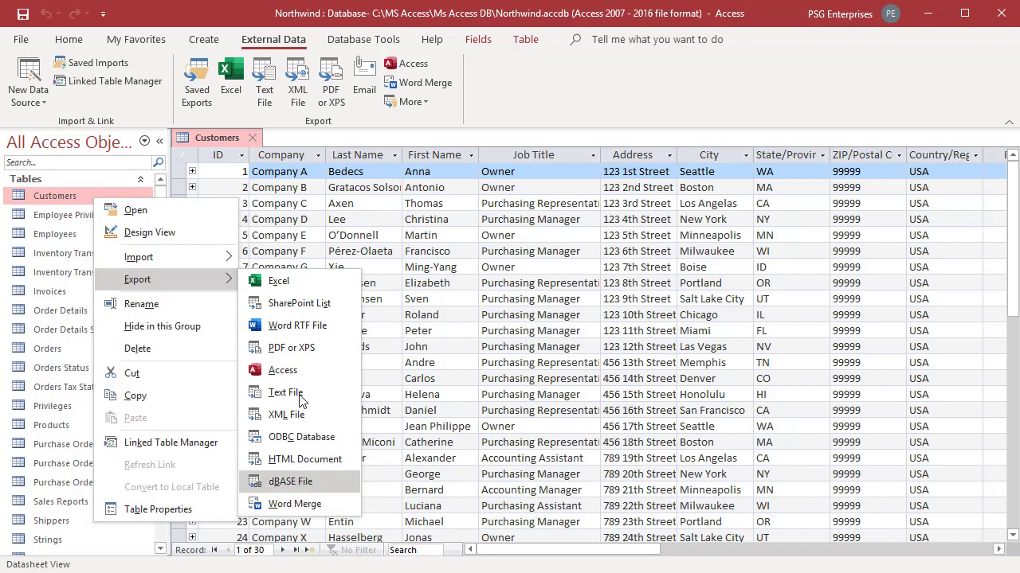
pyautogui.click(432, 86)
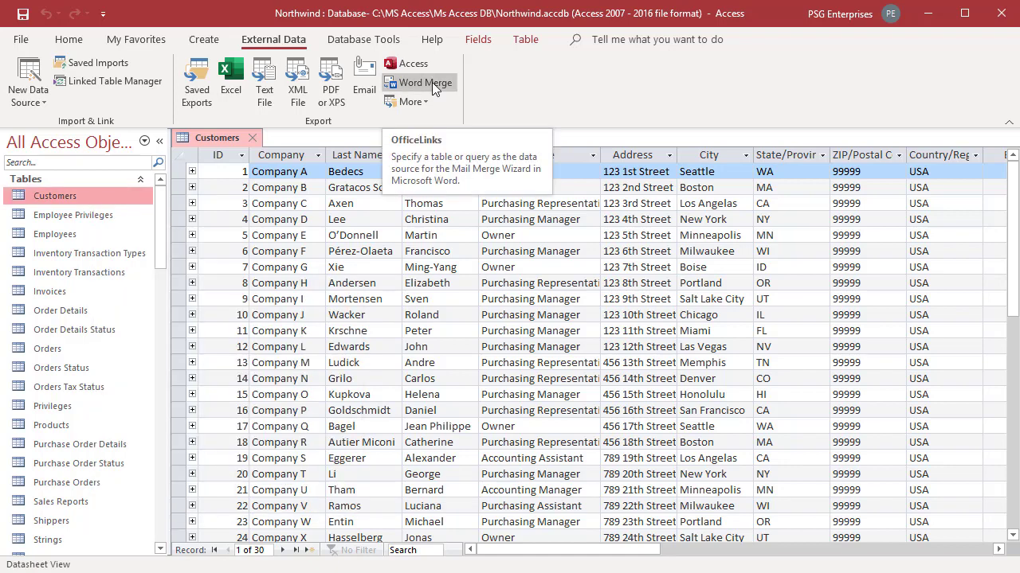
pyautogui.click(434, 84)
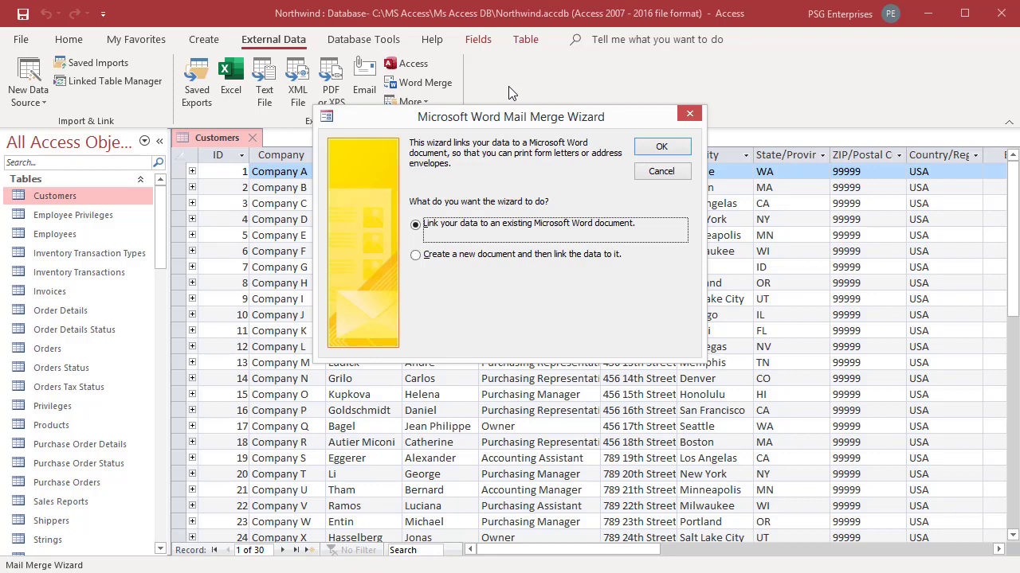
pyautogui.click(415, 255)
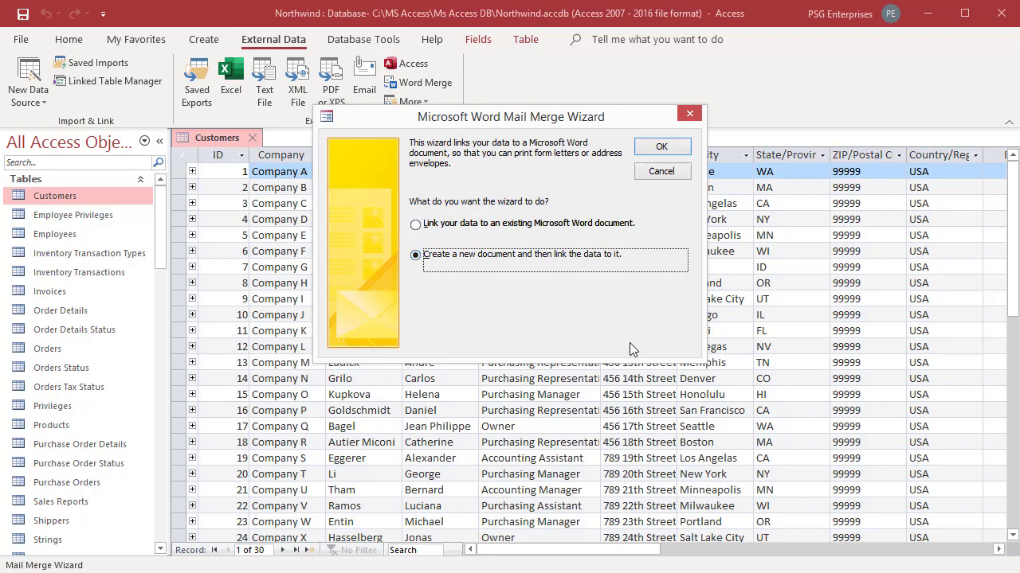
pyautogui.click(652, 150)
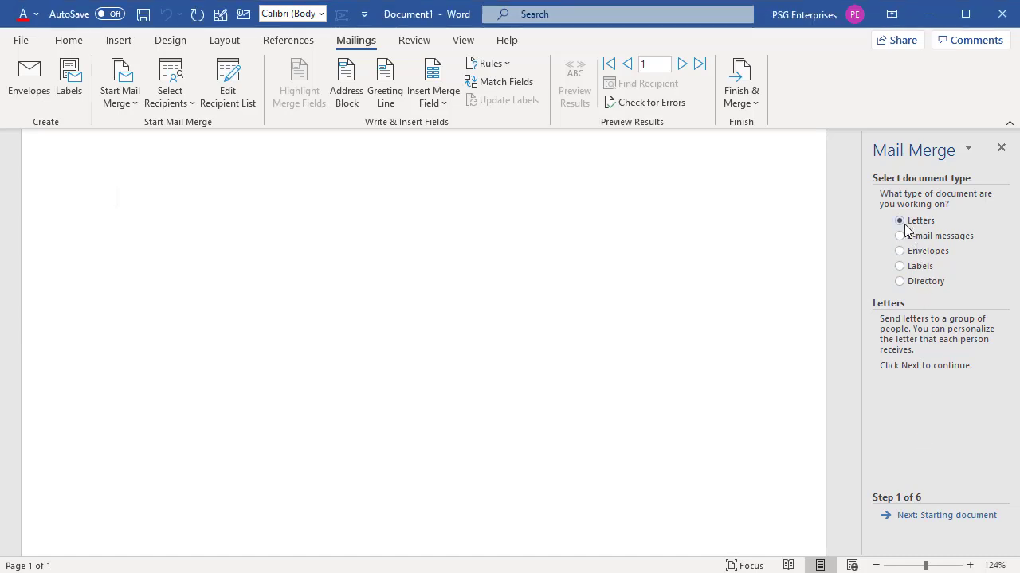
# Step: Set the merge up as letters, using the current document as the starting document
pyautogui.click(939, 518)
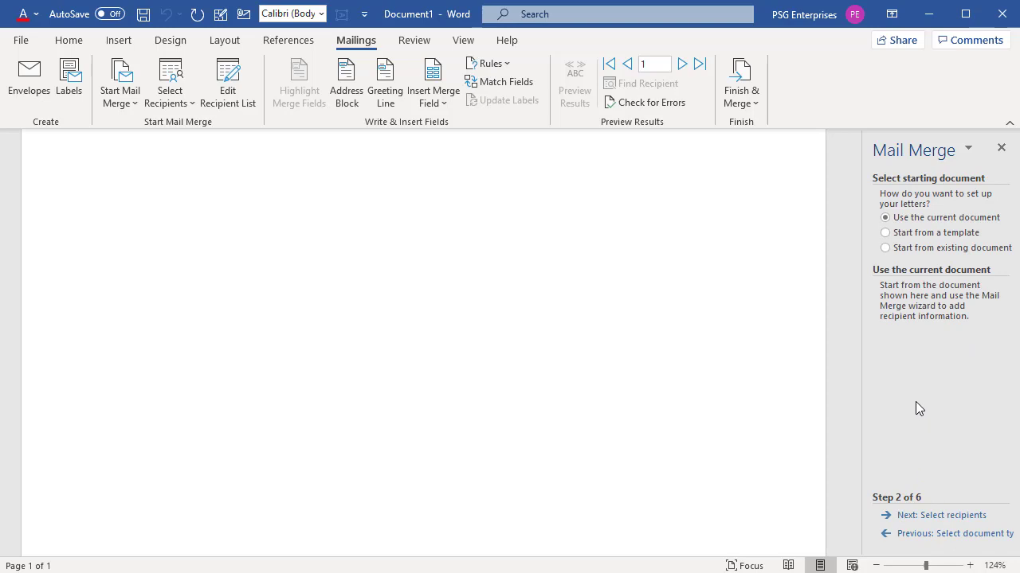
pyautogui.click(936, 518)
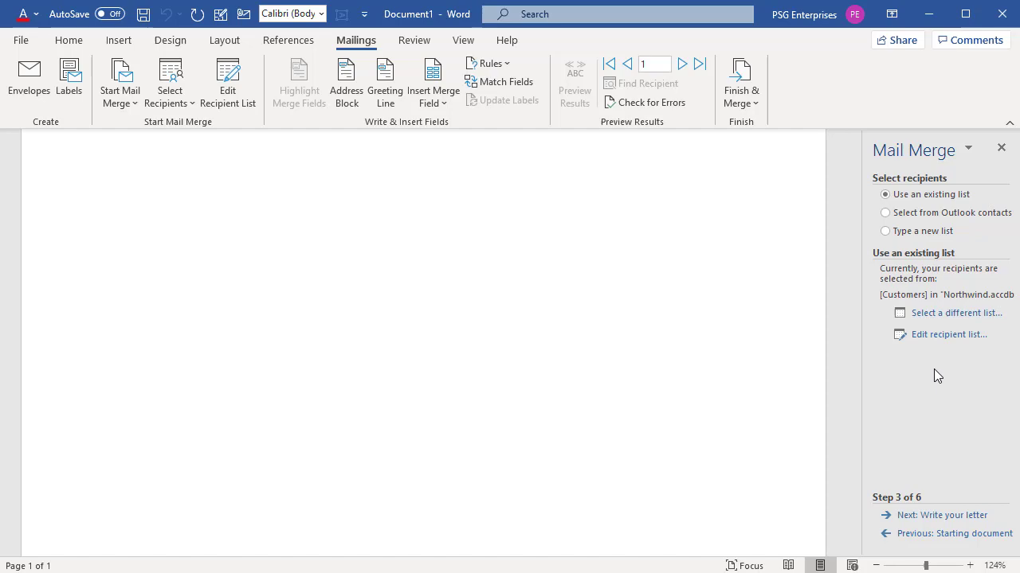
# Step: Open the recipient list, exclude the Company B and Company C recipients, and include both again
pyautogui.click(939, 334)
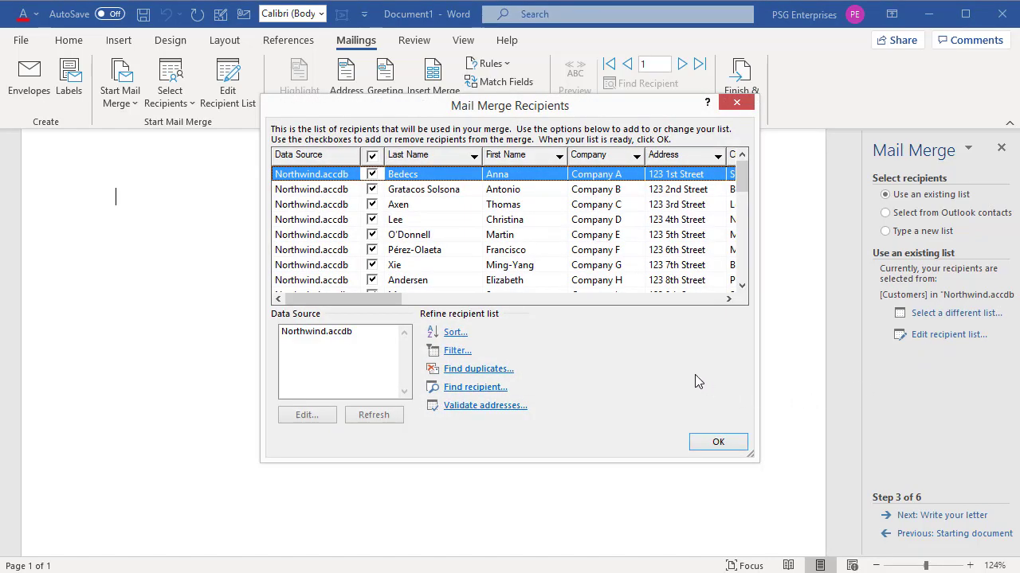
pyautogui.click(372, 190)
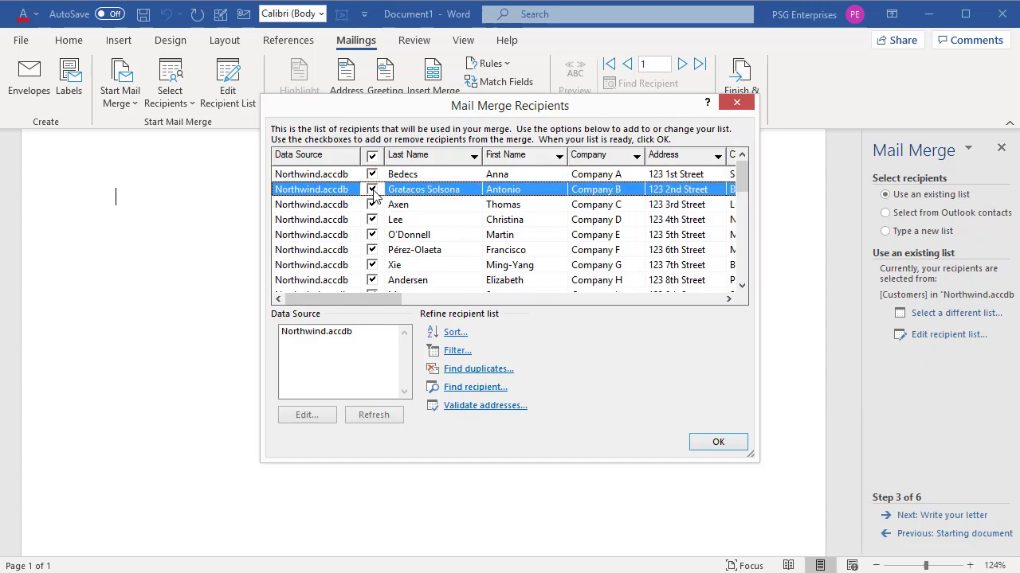
pyautogui.click(374, 205)
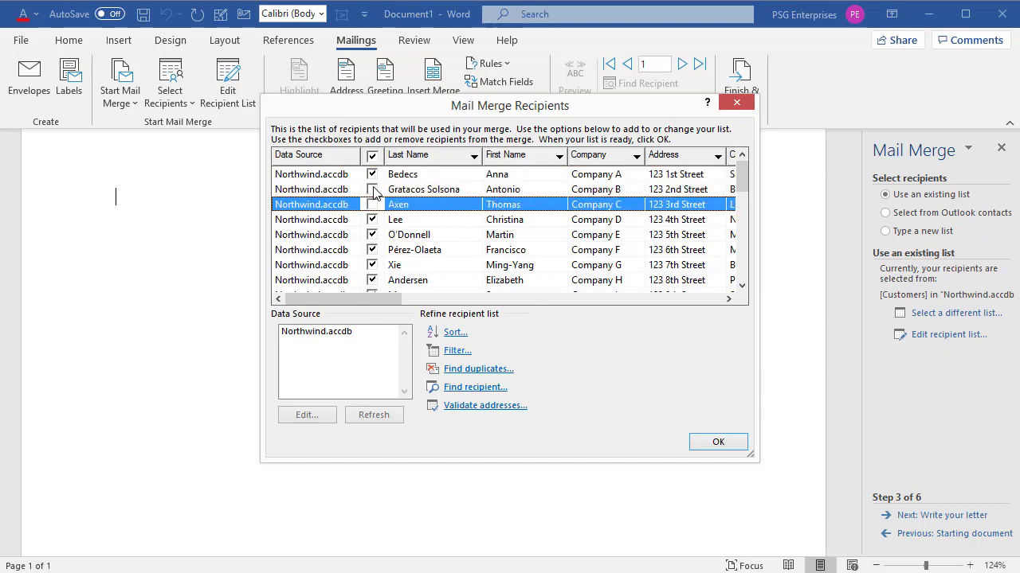
pyautogui.click(372, 189)
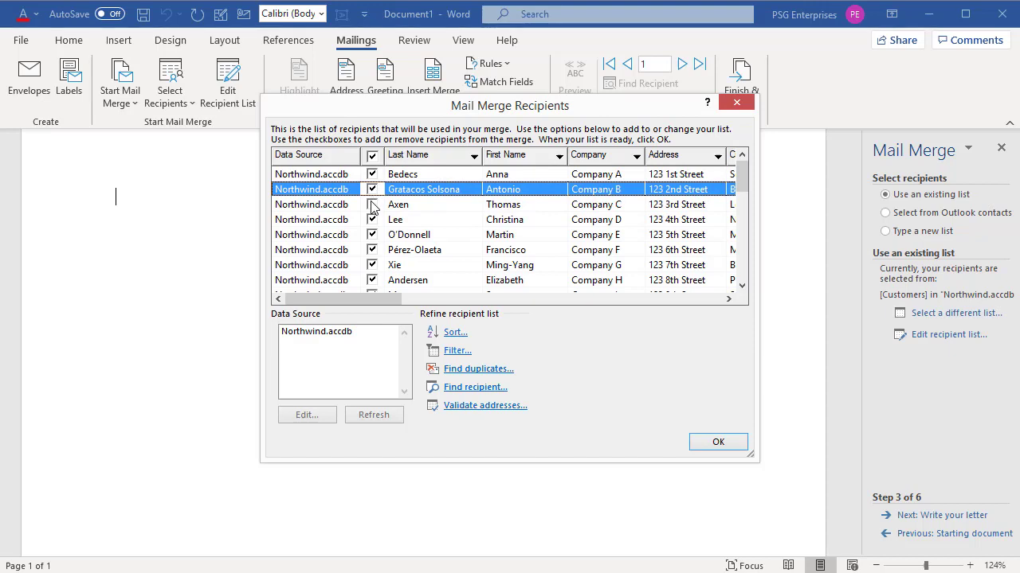
pyautogui.click(372, 205)
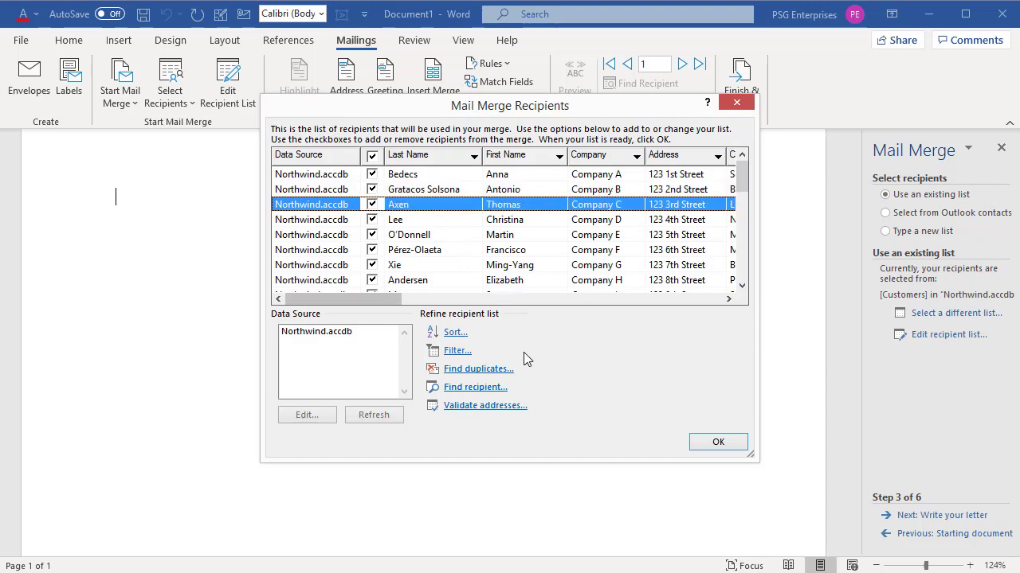
# Step: Examine the filter and sort options for the recipient list, and close the list without applying any
pyautogui.click(458, 351)
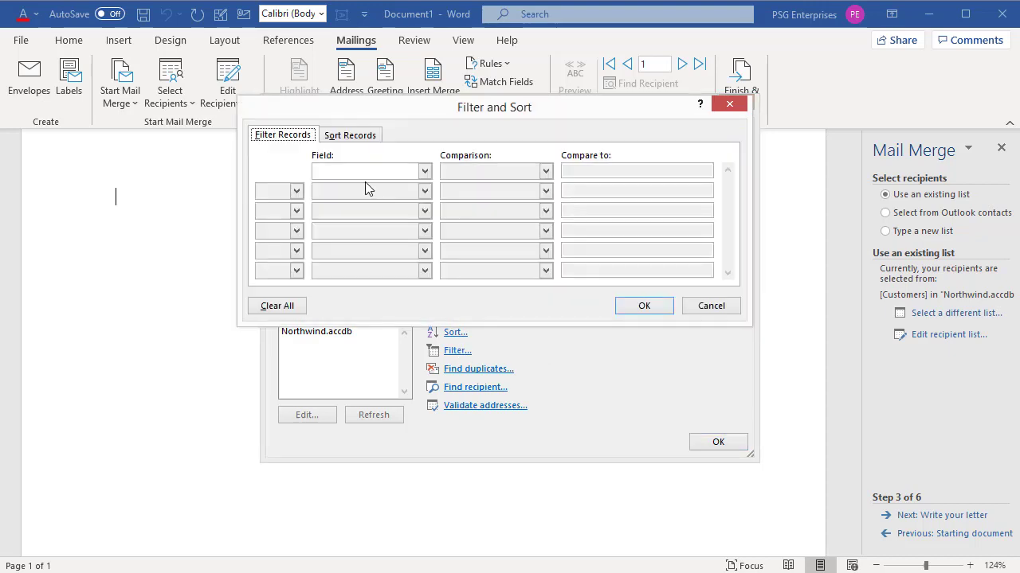
pyautogui.click(358, 140)
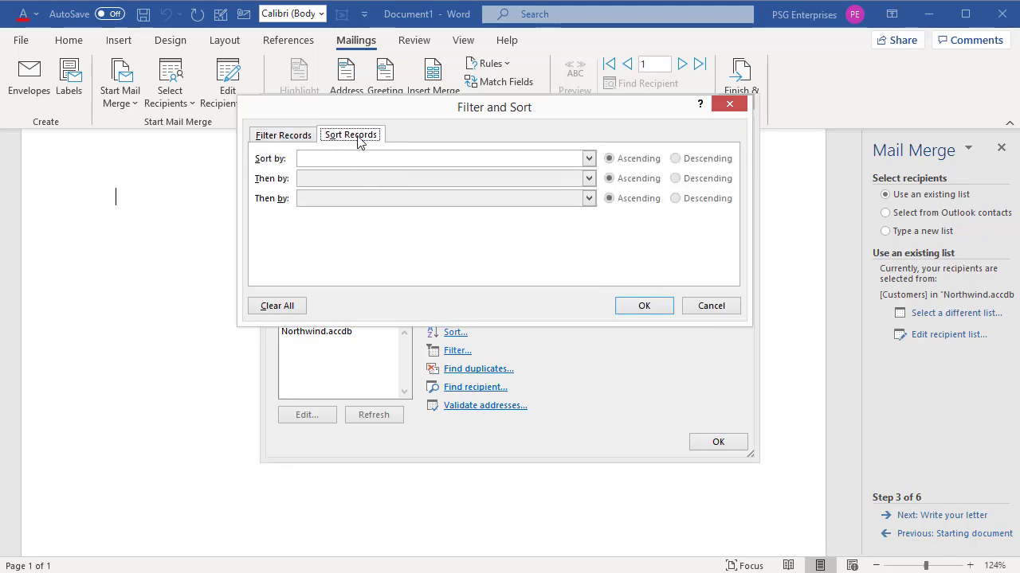
pyautogui.click(700, 310)
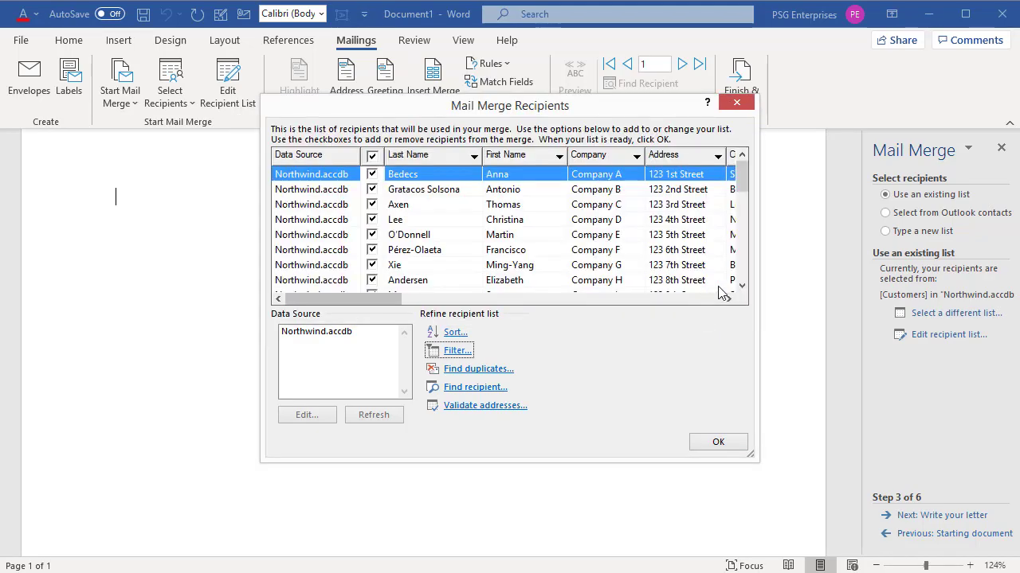
pyautogui.click(718, 442)
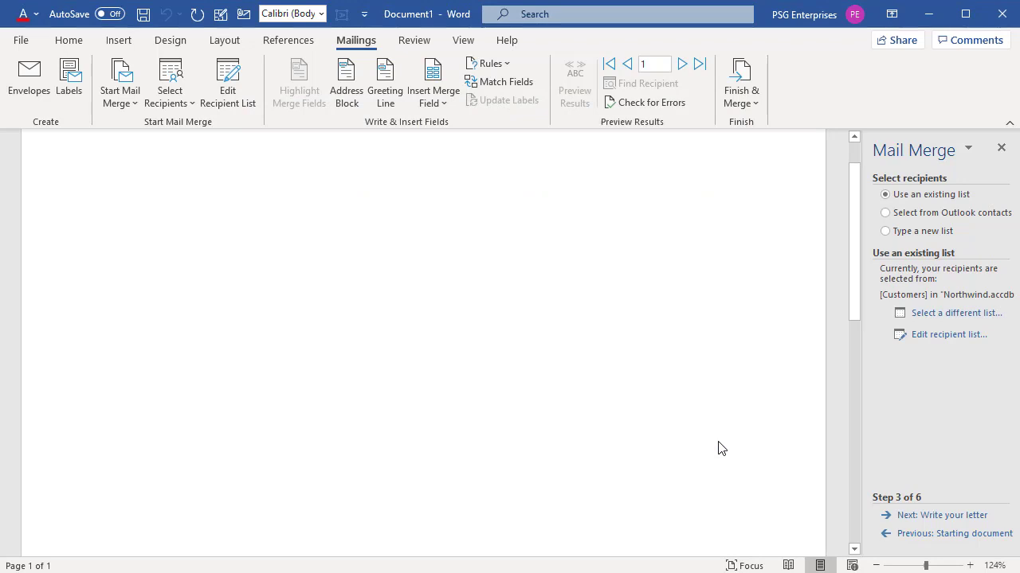
# Step: Proceed to writing the letter and paste the copied letter text, keeping its source formatting
pyautogui.click(940, 516)
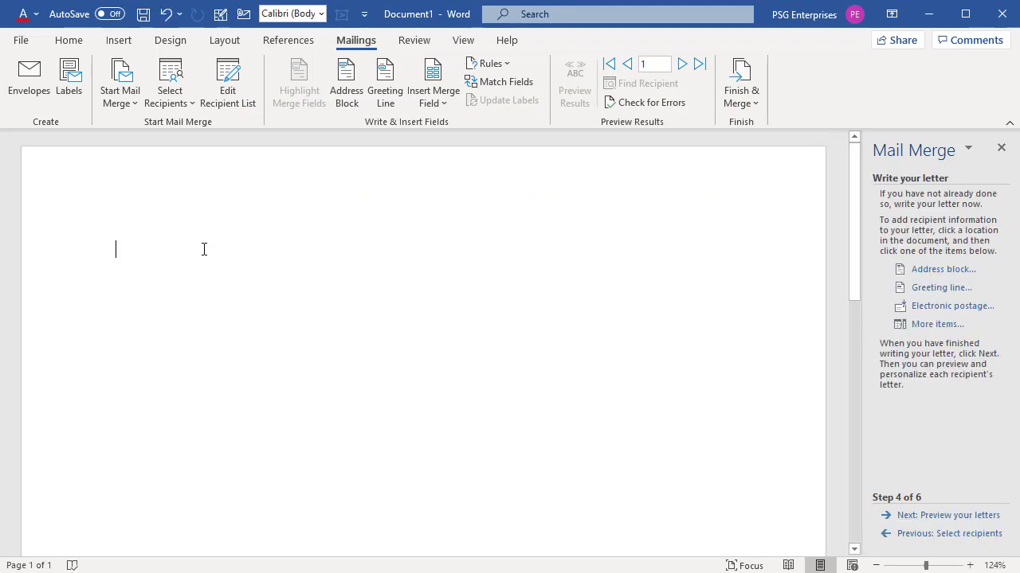
pyautogui.hotkey('ctrl', 'v')
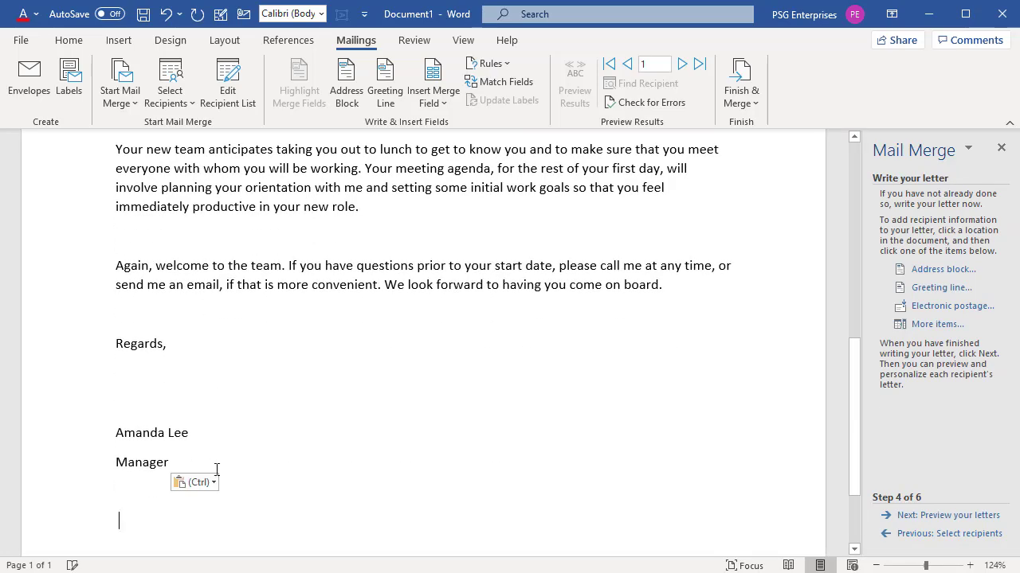
pyautogui.click(204, 486)
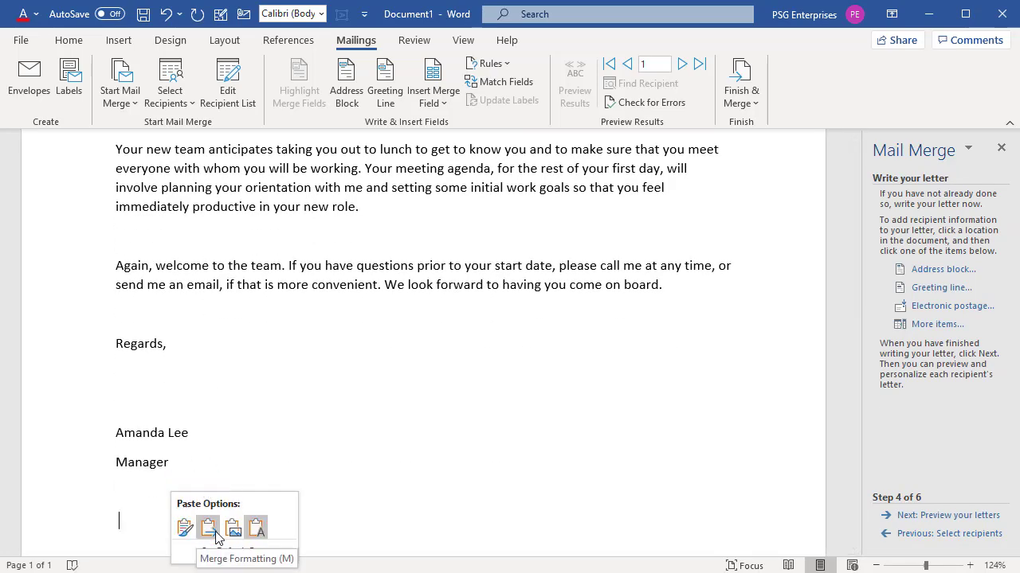
pyautogui.click(191, 529)
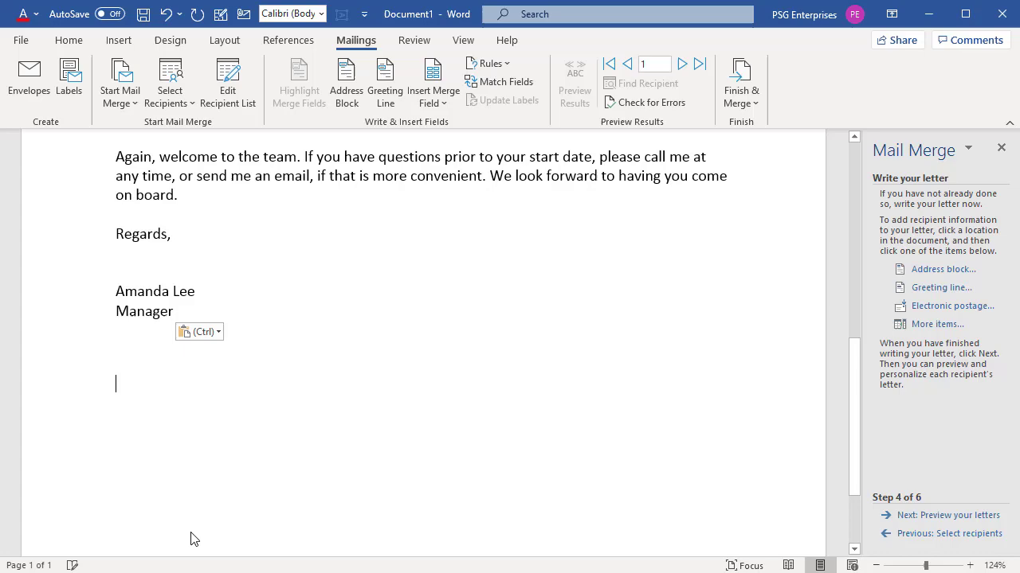
# Step: Insert an address block two lines below the letter's date, with State matched to the State/Province field
pyautogui.scroll(6, 417, 476)
pyautogui.scroll(2, 418, 476)
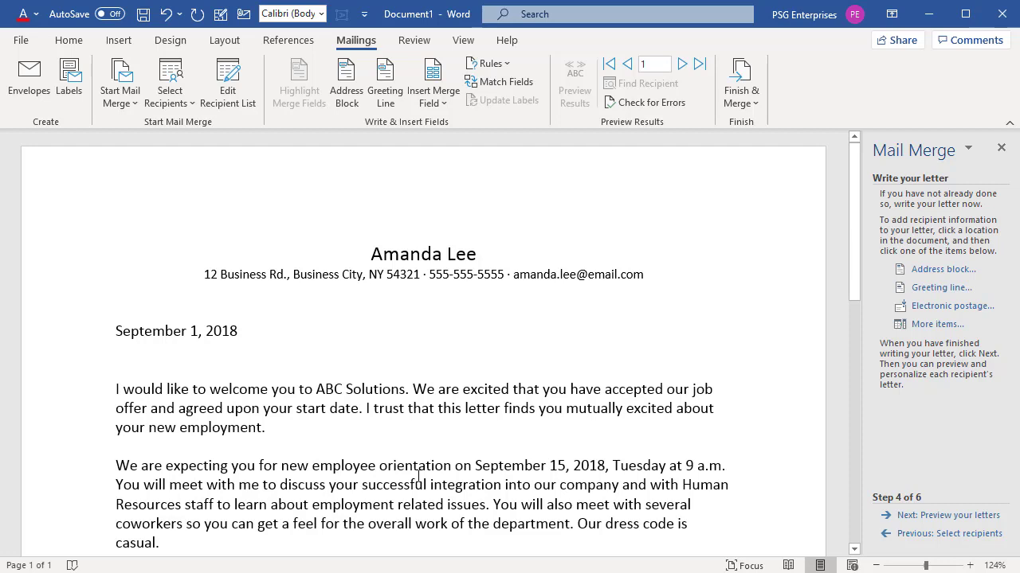
pyautogui.click(247, 329)
pyautogui.press('Return')
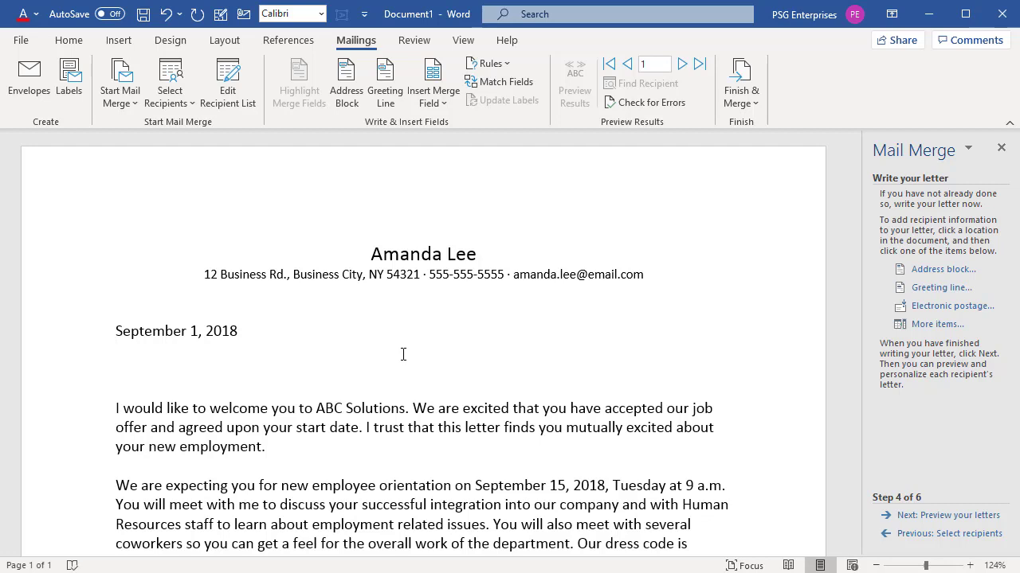
pyautogui.press('Return')
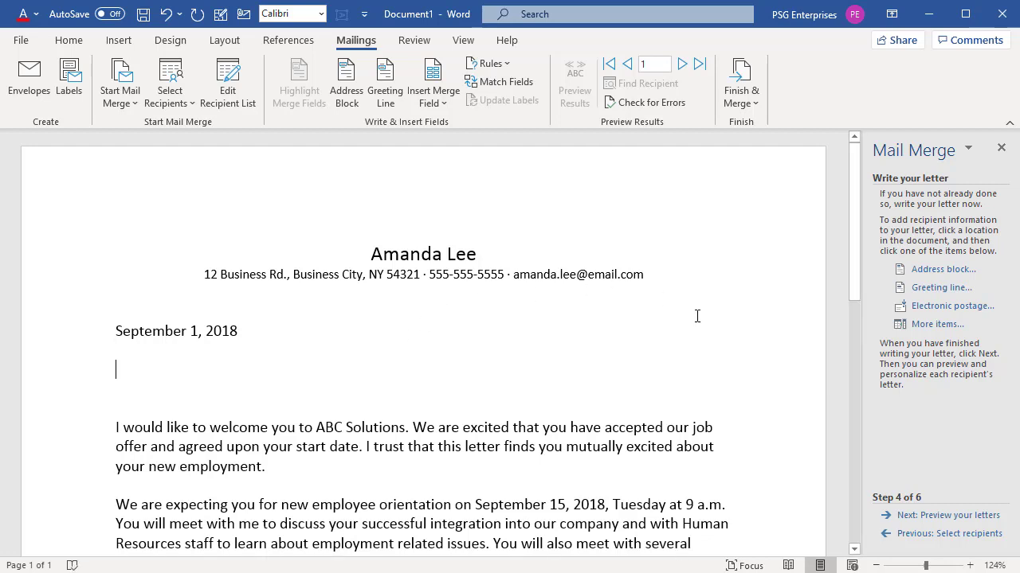
pyautogui.click(922, 275)
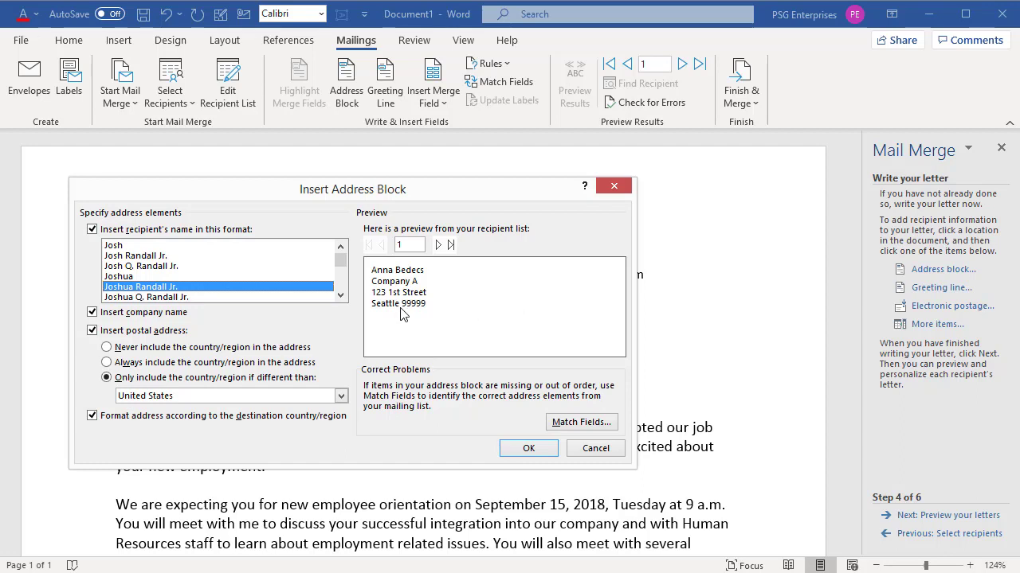
pyautogui.click(577, 425)
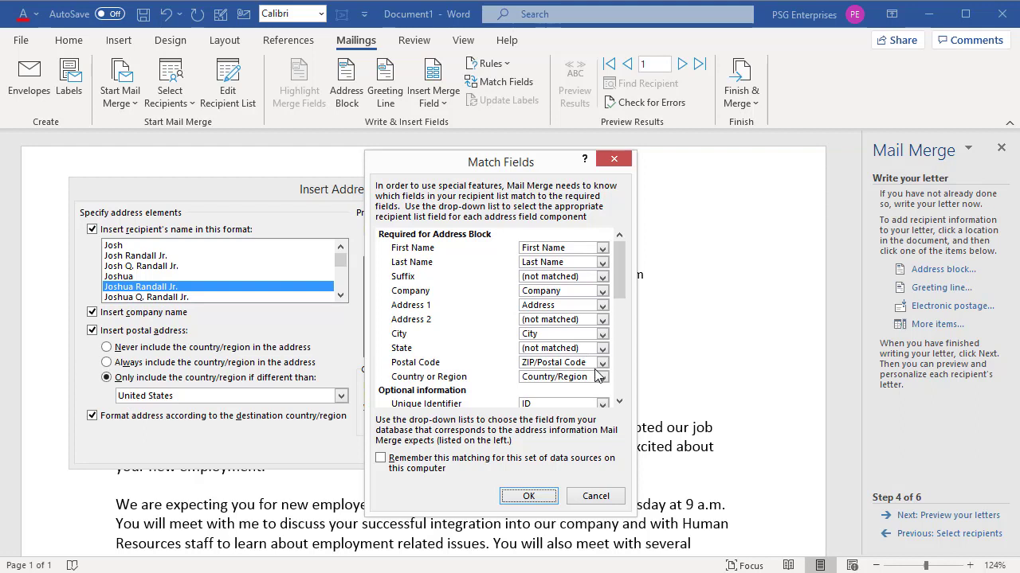
pyautogui.click(602, 349)
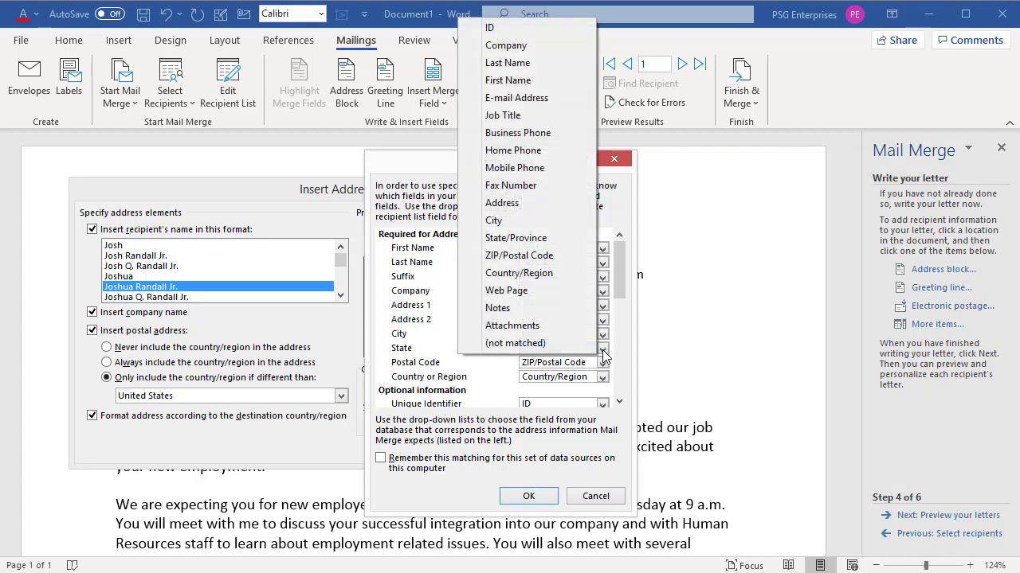
pyautogui.click(518, 239)
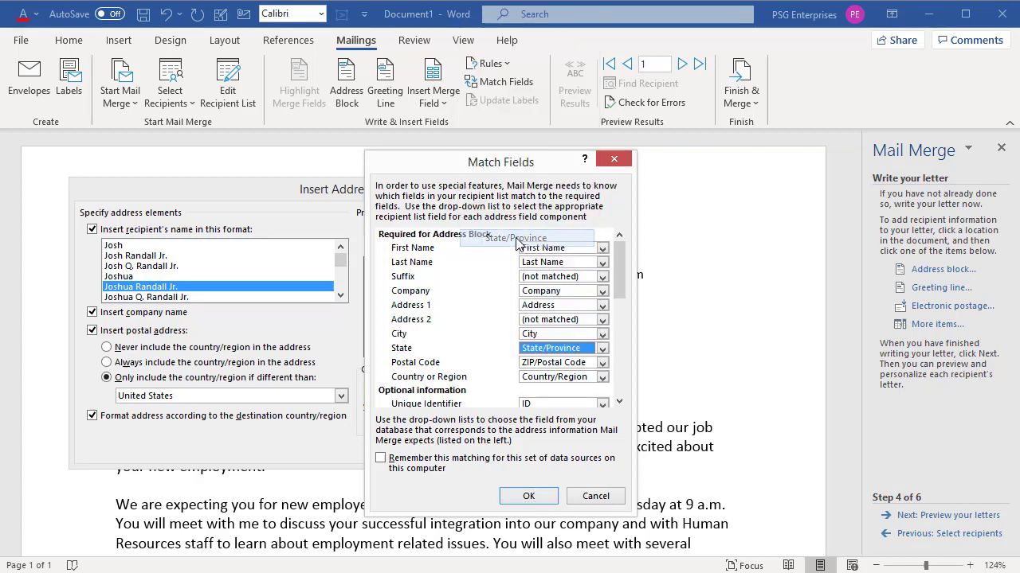
pyautogui.click(527, 497)
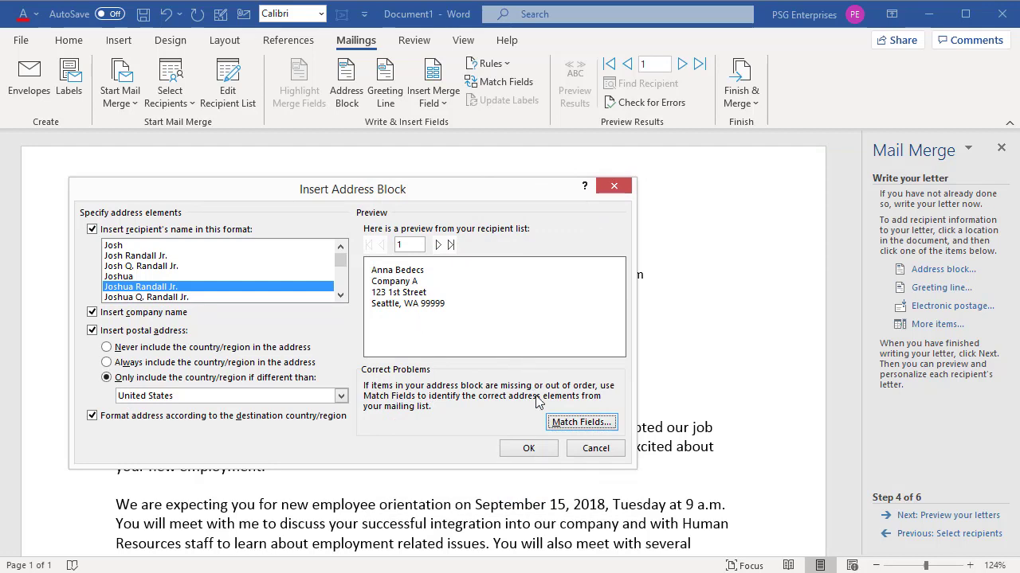
pyautogui.click(527, 450)
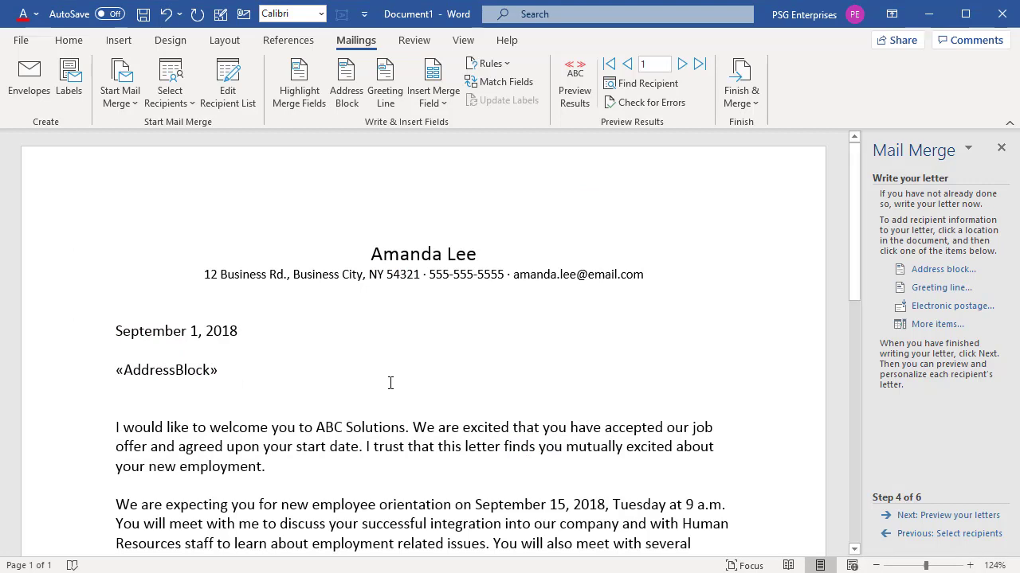
# Step: Insert a greeting line two lines below the address block, using "Dear", the first-name-only format and a comma
pyautogui.press('Return')
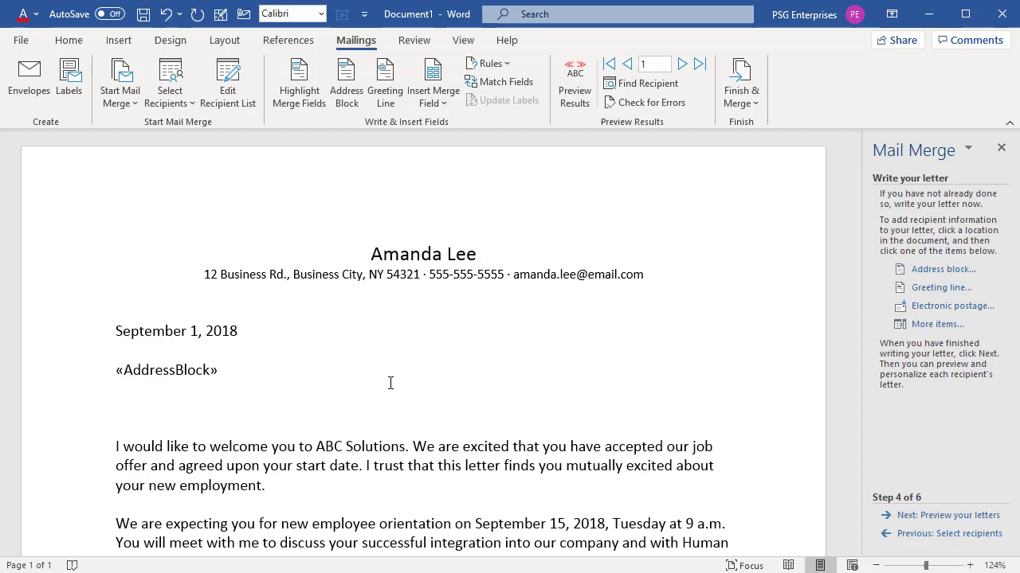
pyautogui.press('Return')
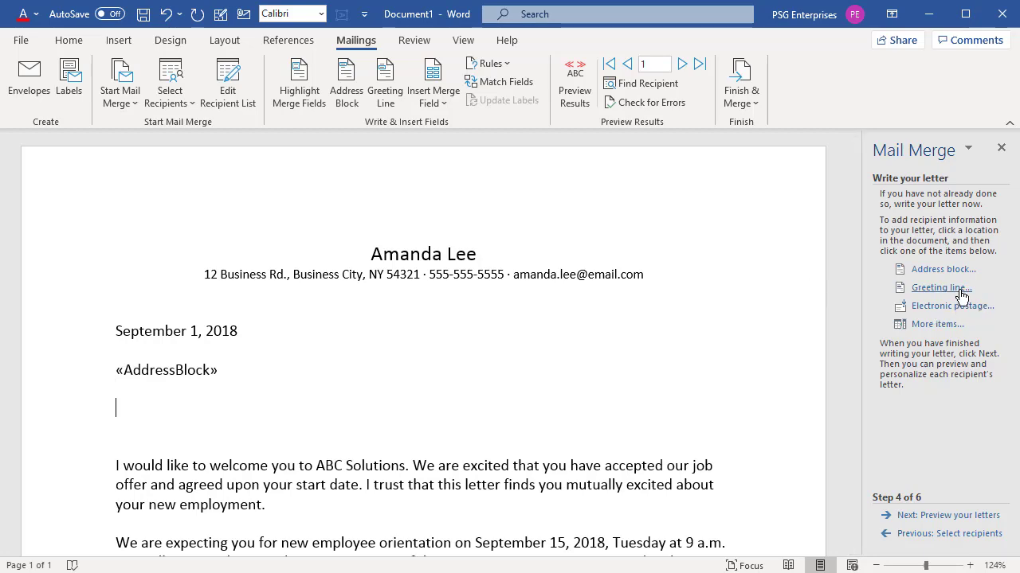
pyautogui.click(940, 287)
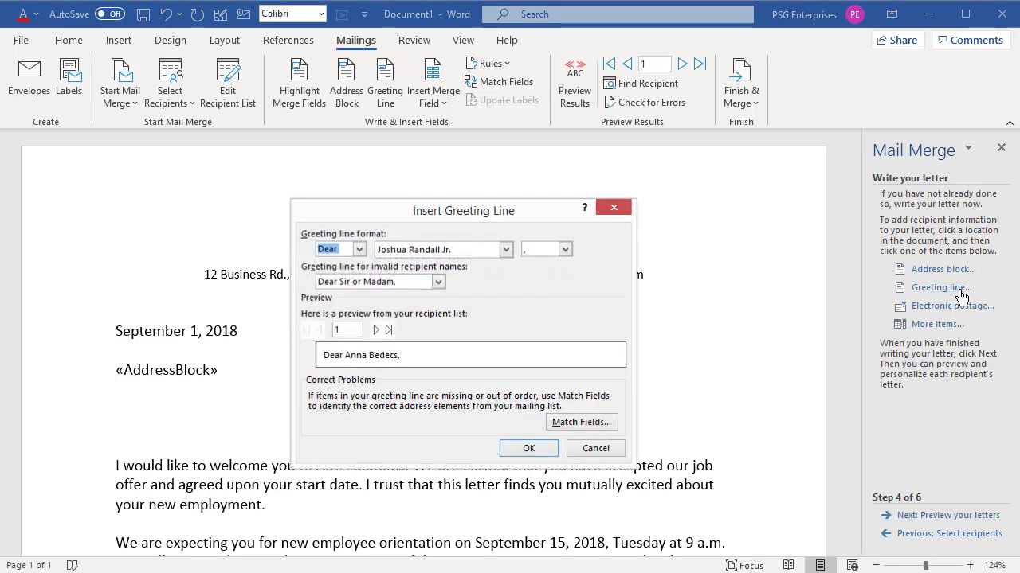
pyautogui.click(505, 251)
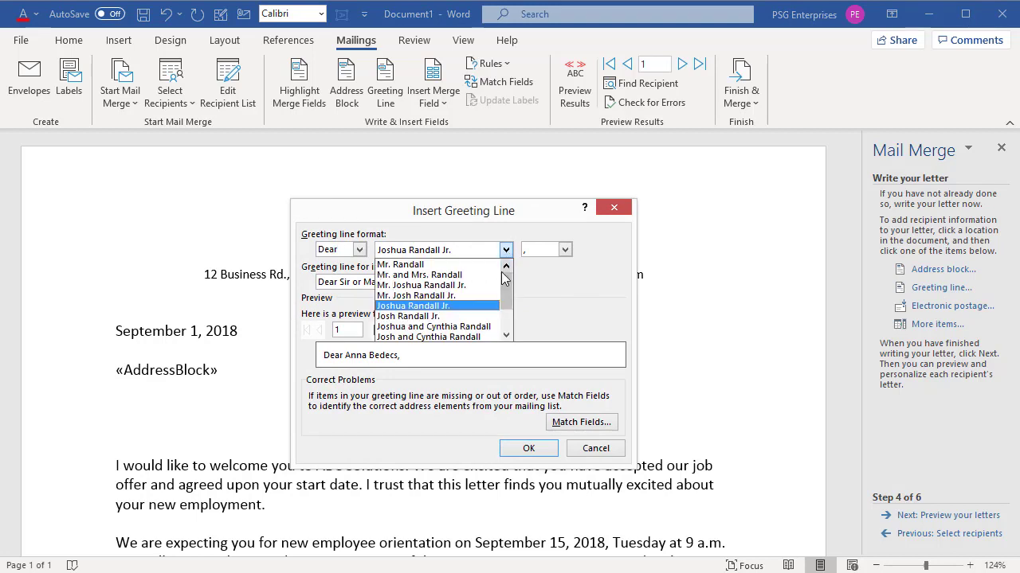
pyautogui.moveTo(508, 284); pyautogui.dragTo(506, 302)
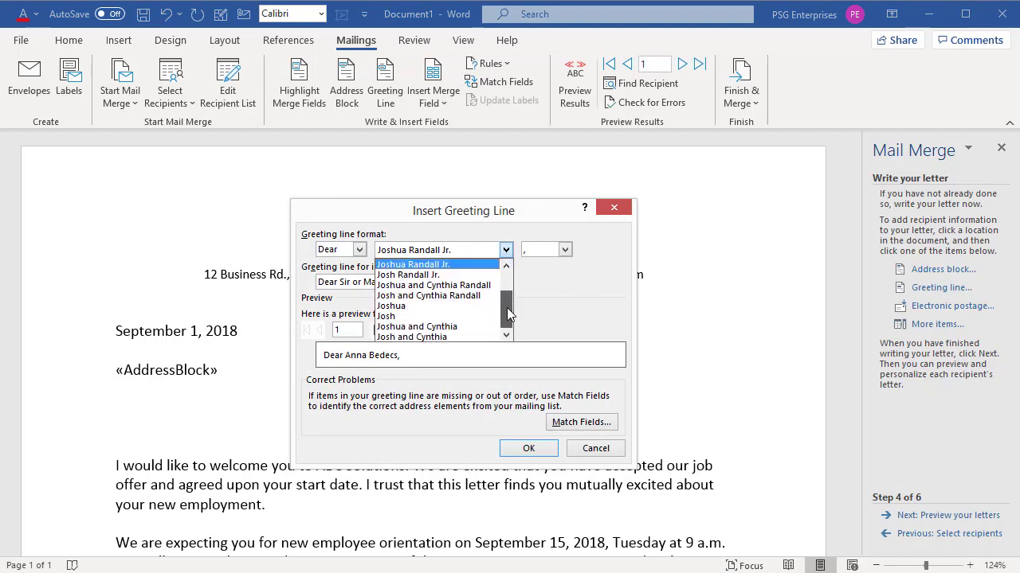
pyautogui.click(420, 307)
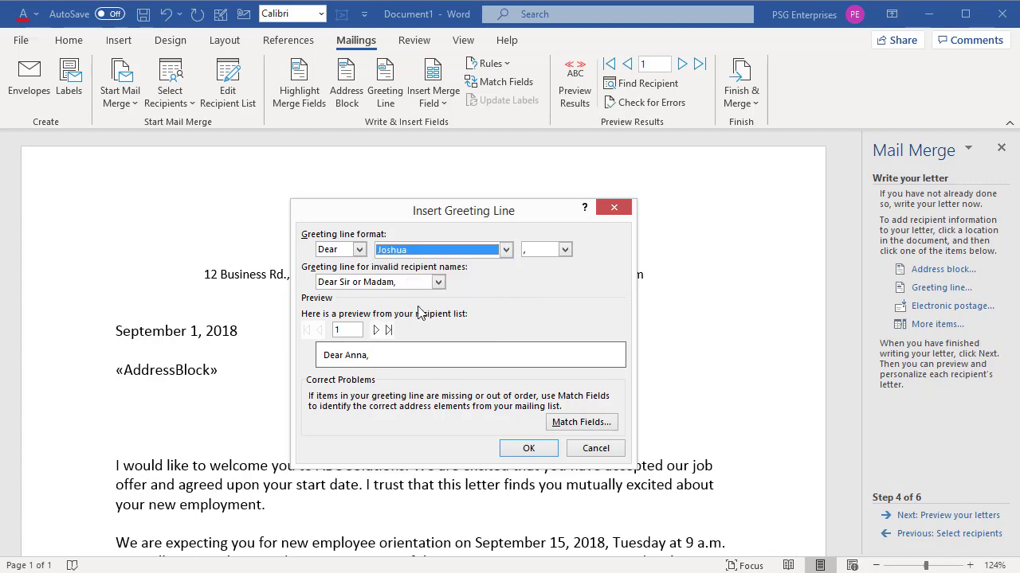
pyautogui.click(526, 448)
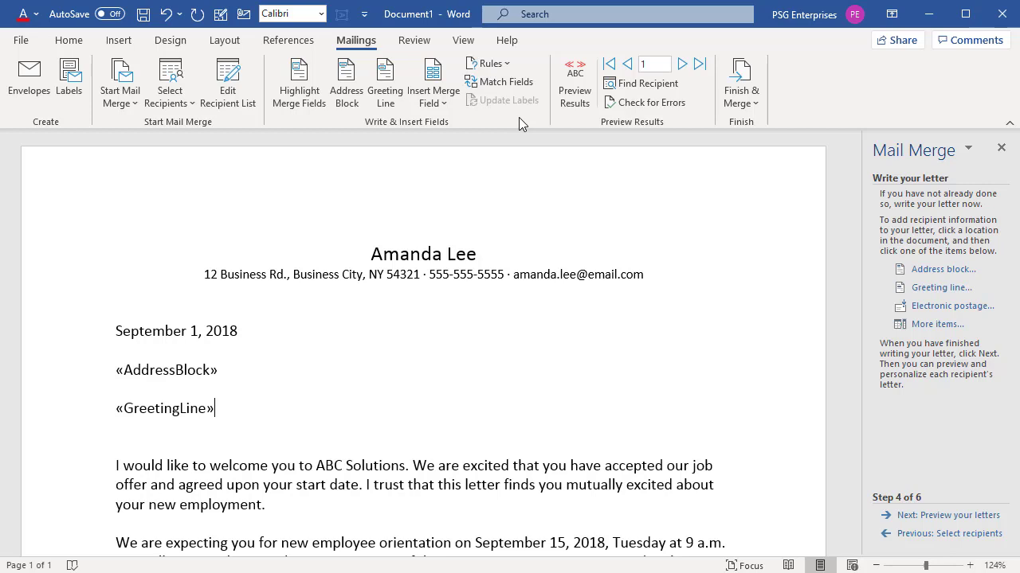
# Step: Proceed to previewing the merged letters and advance to the third recipient's letter
pyautogui.click(937, 518)
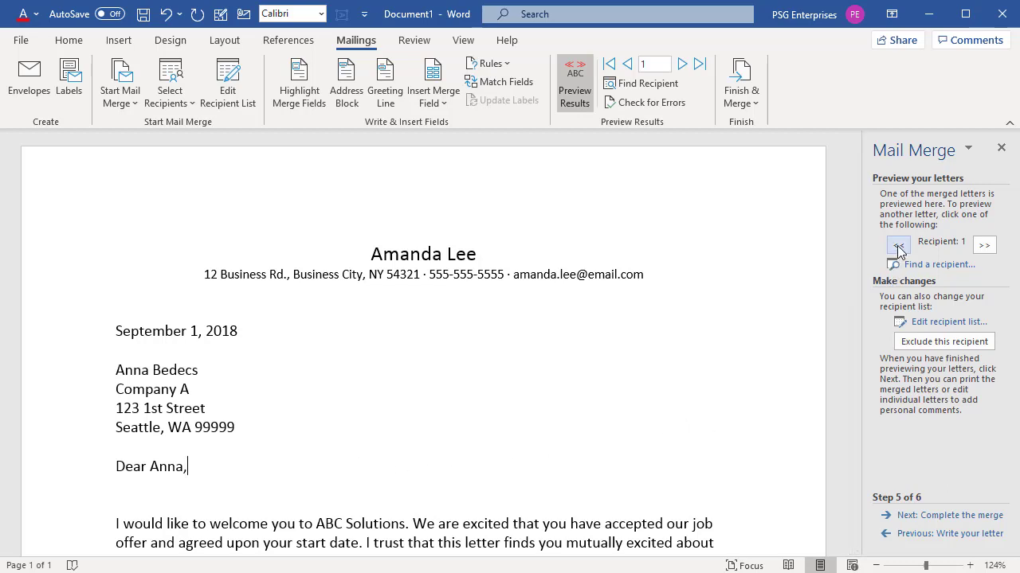
pyautogui.click(986, 248)
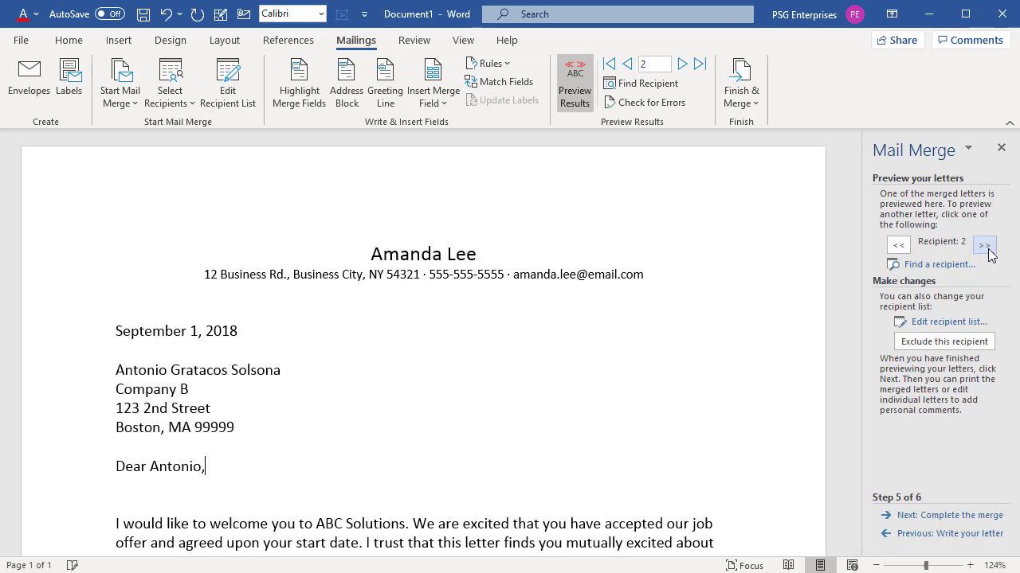
pyautogui.click(985, 246)
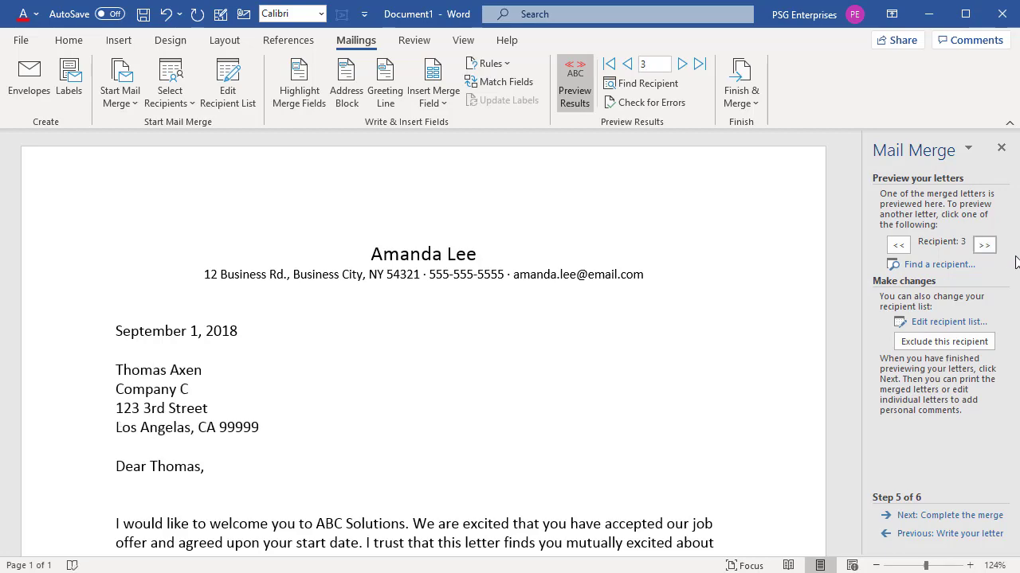
# Step: Check the recipient list, exclude the Company C recipient from the merge, and proceed to completing the merge
pyautogui.click(956, 323)
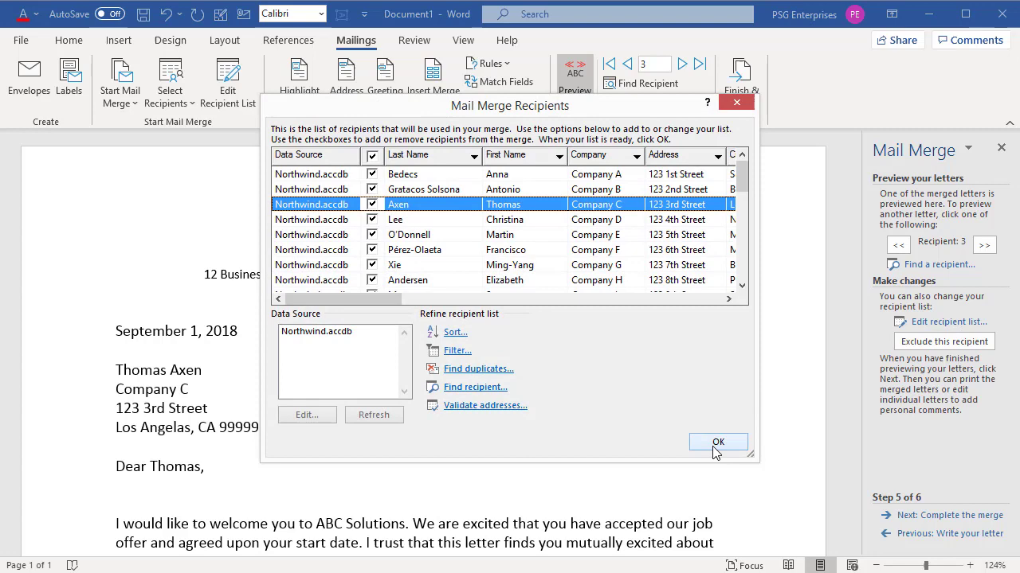
pyautogui.click(716, 443)
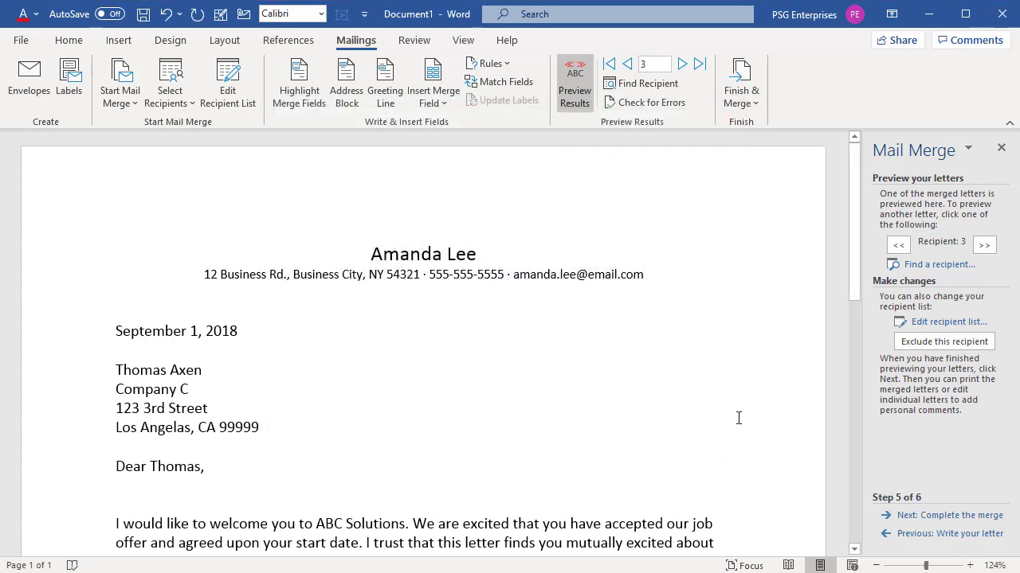
pyautogui.click(943, 344)
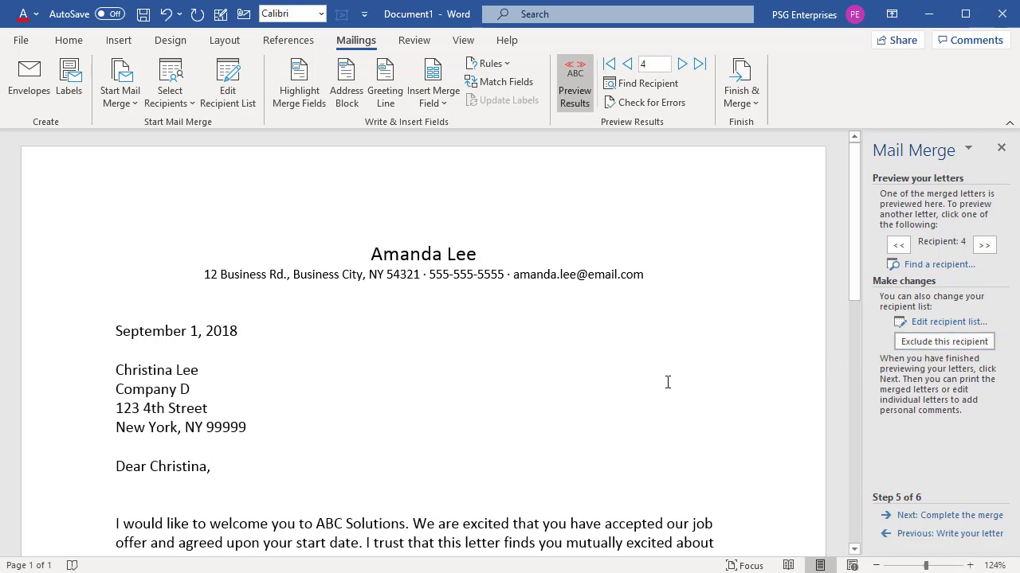
pyautogui.click(956, 516)
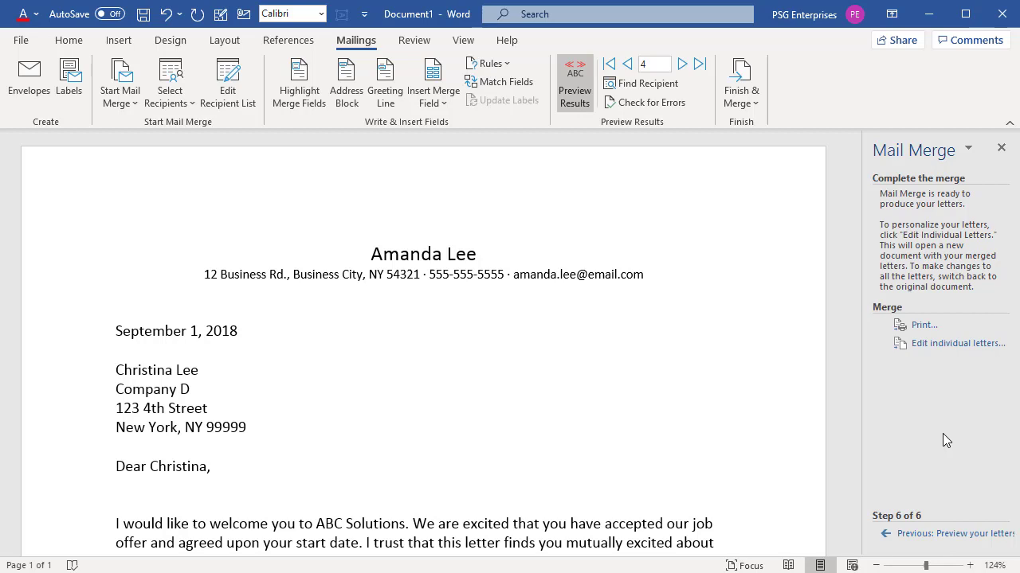
# Step: Examine the print settings for merging all records to the printer, and leave them without printing
pyautogui.click(908, 325)
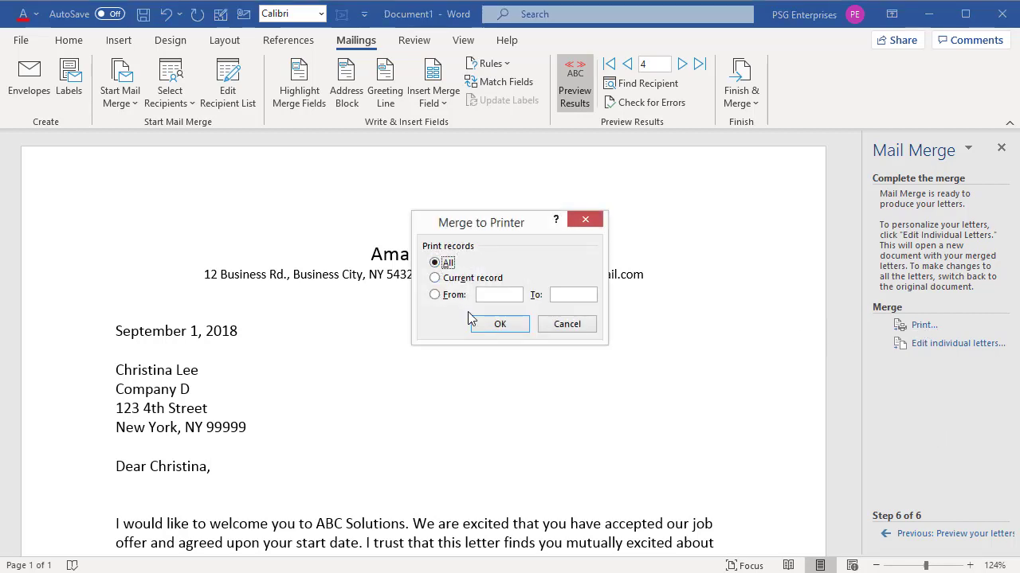
pyautogui.click(498, 325)
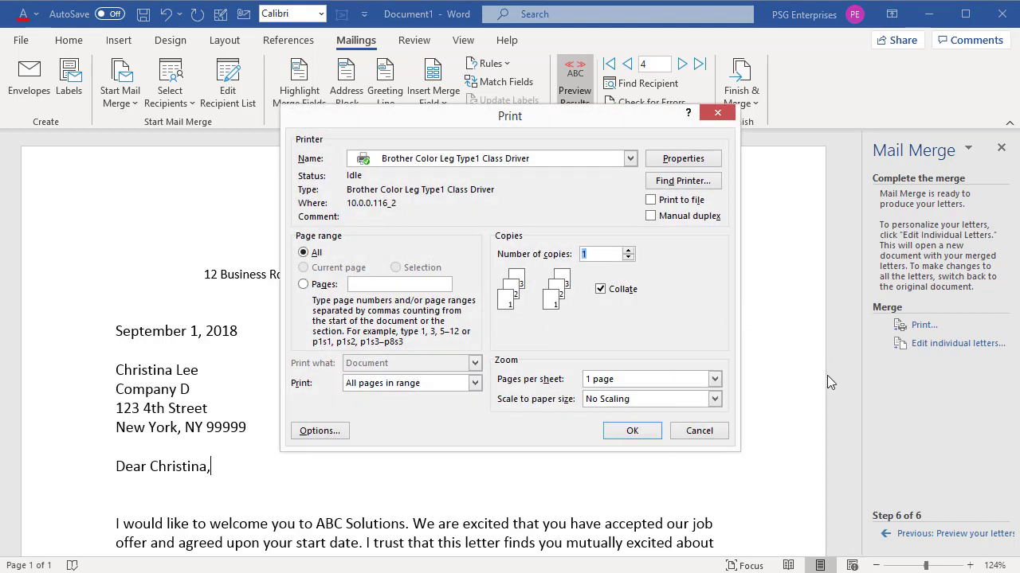
pyautogui.click(701, 434)
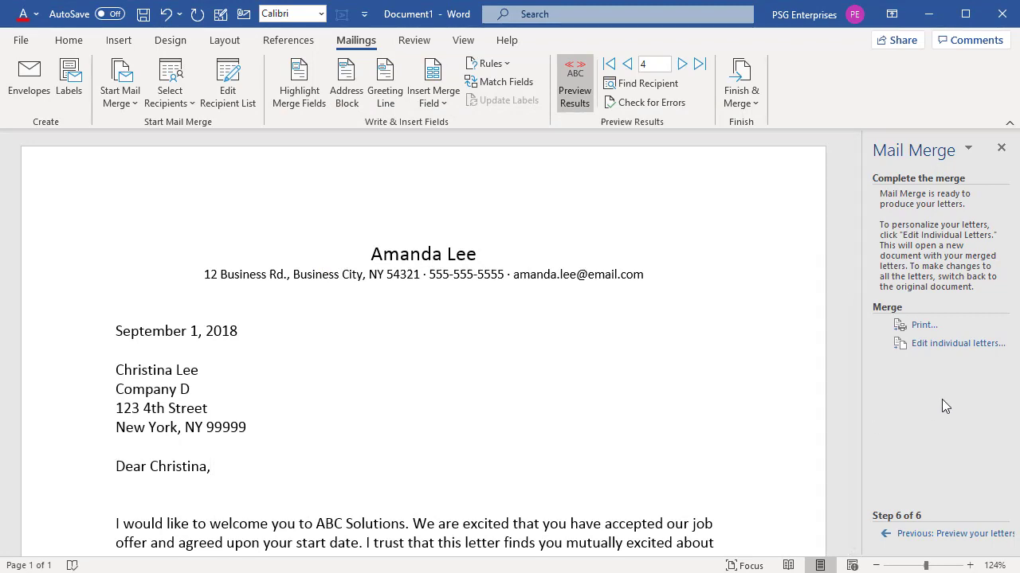
# Step: Merge all records into a new document to review the individual letters, and close that document without saving
pyautogui.click(943, 350)
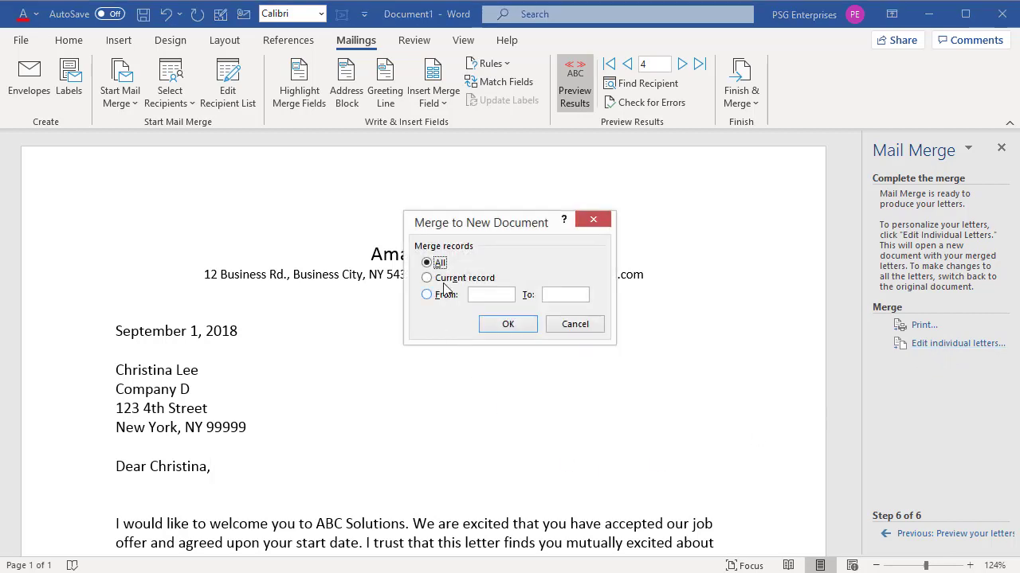
pyautogui.click(508, 325)
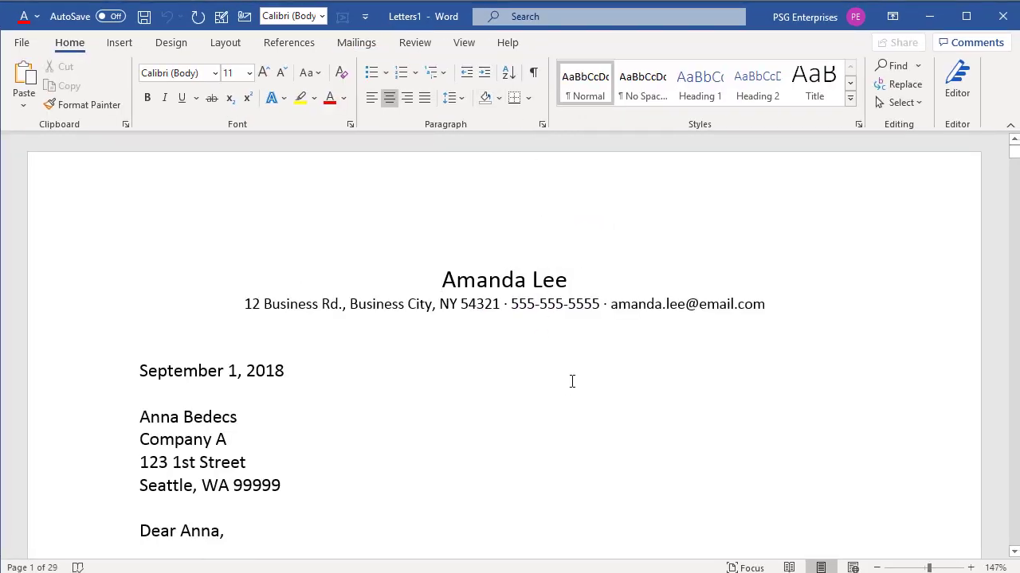
pyautogui.scroll(-20, 571, 381)
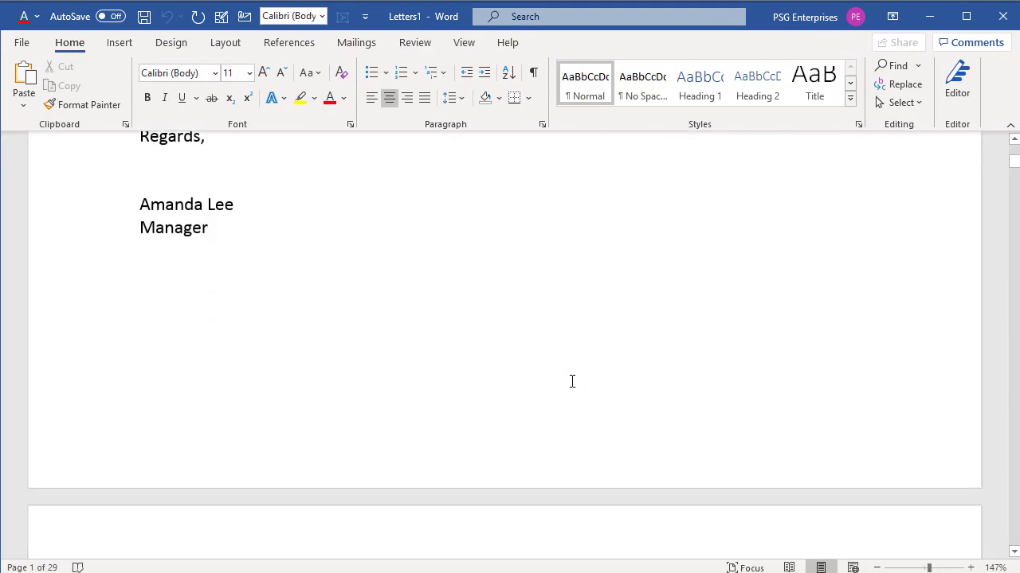
pyautogui.scroll(-20, 571, 382)
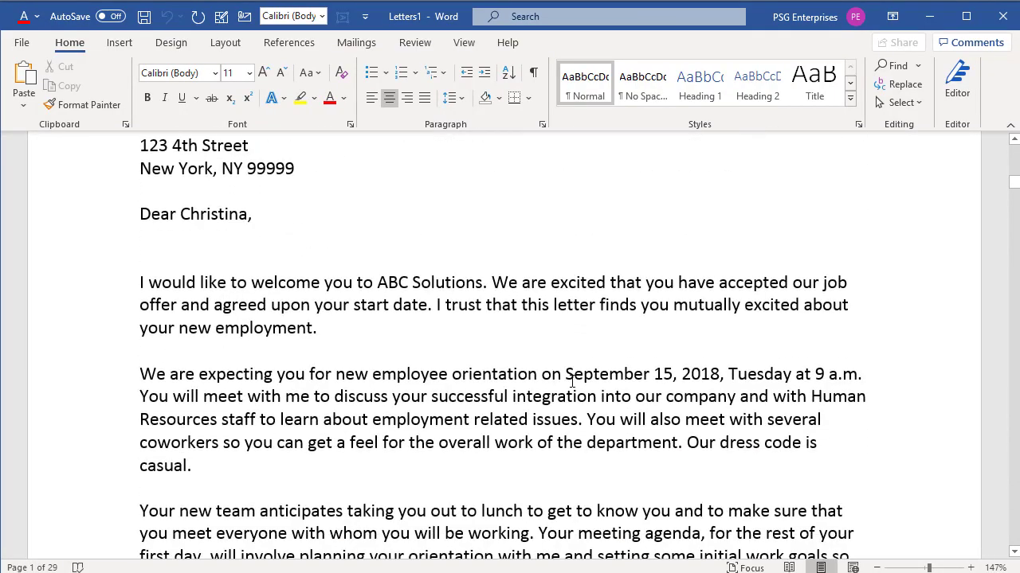
pyautogui.scroll(-20, 571, 381)
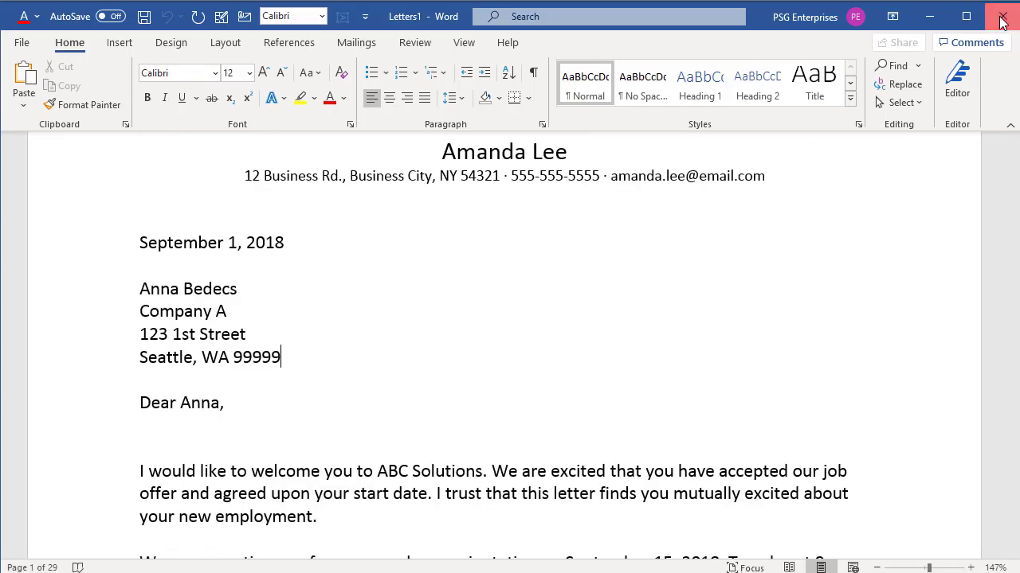
pyautogui.click(1002, 23)
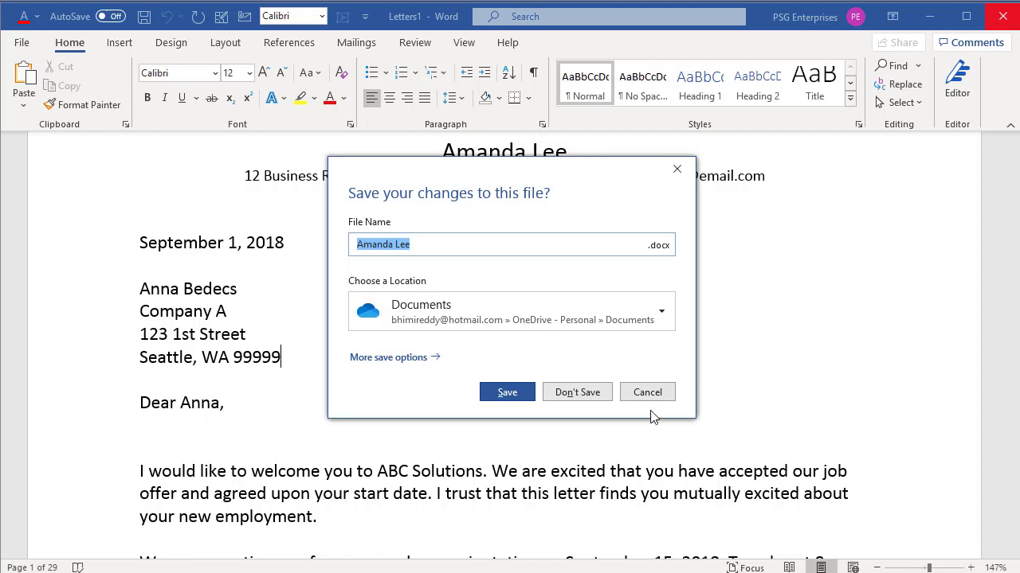
pyautogui.click(563, 393)
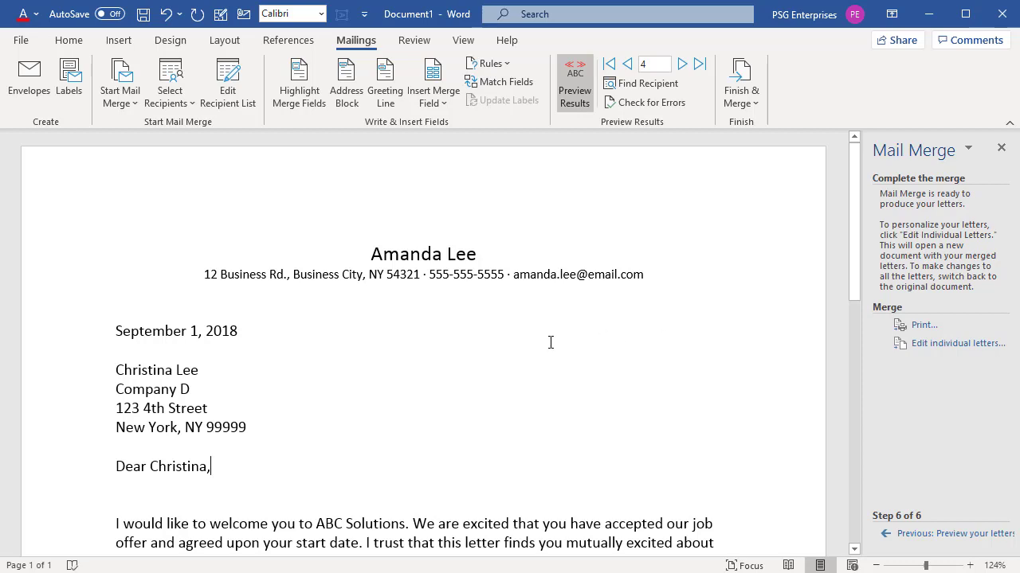
# Step: Save the main mail merge letter as a .docx file in the OneDrive Documents folder
pyautogui.click(144, 16)
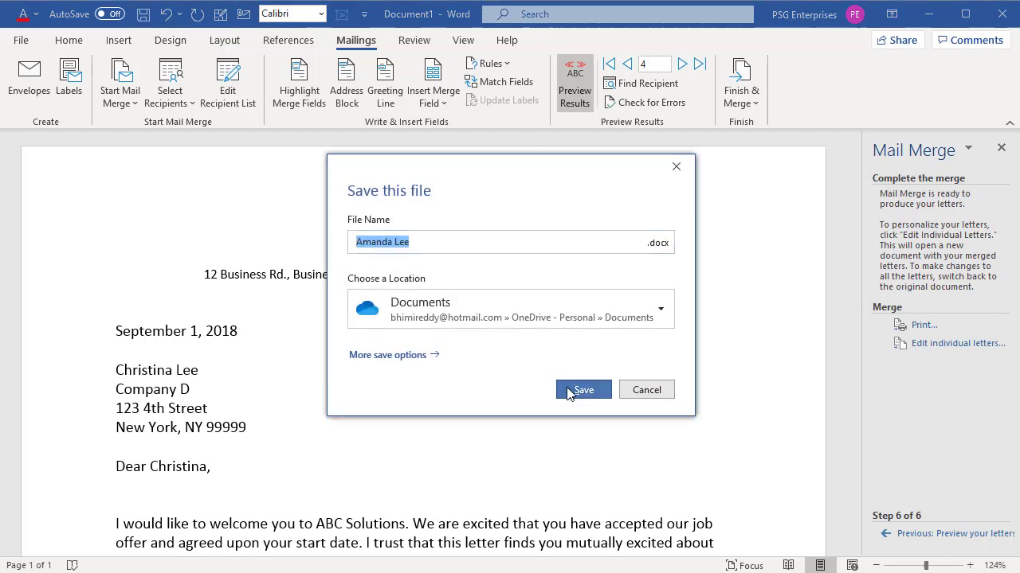